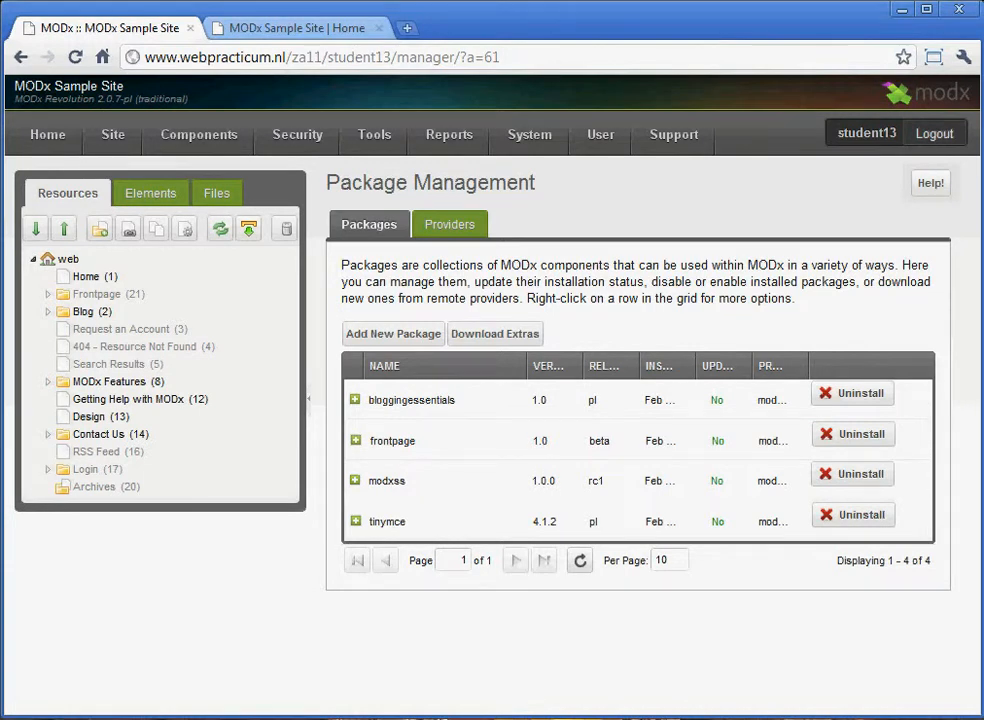
Examine the description and change notes of the installed modxss package, and collapse its details.
click(355, 481)
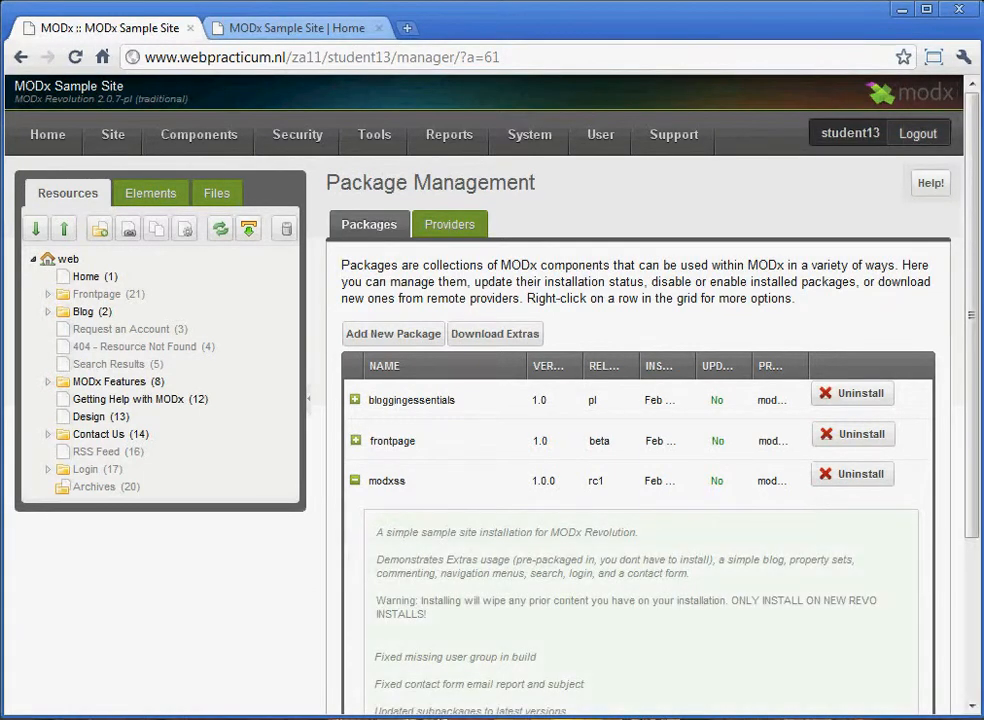
scroll(640, 450, down, 2)
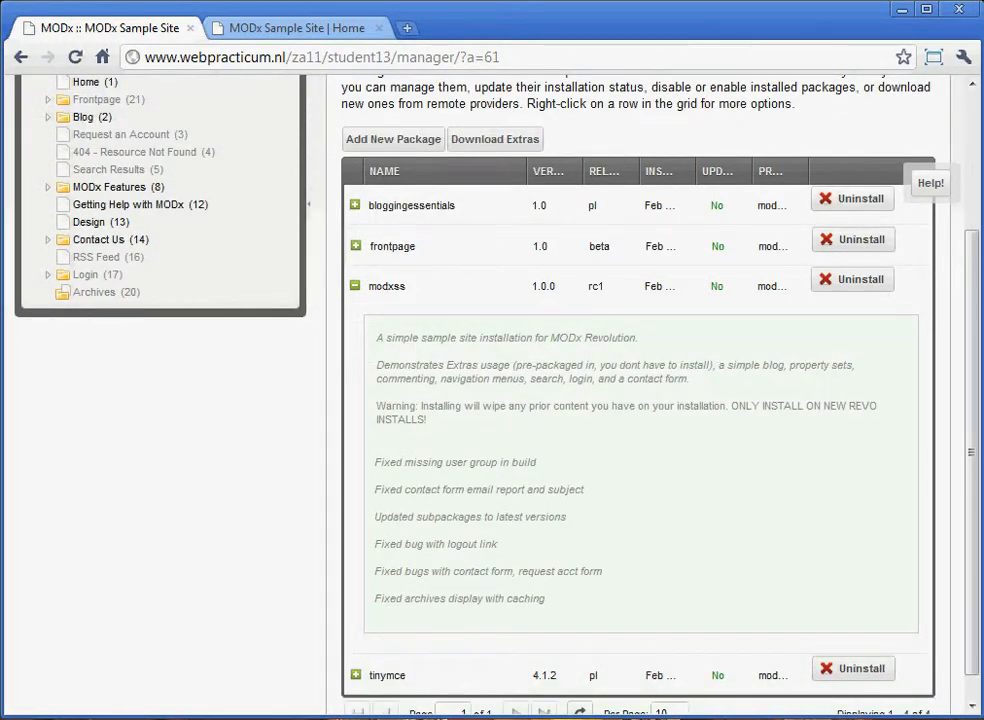
scroll(640, 400, up, 1)
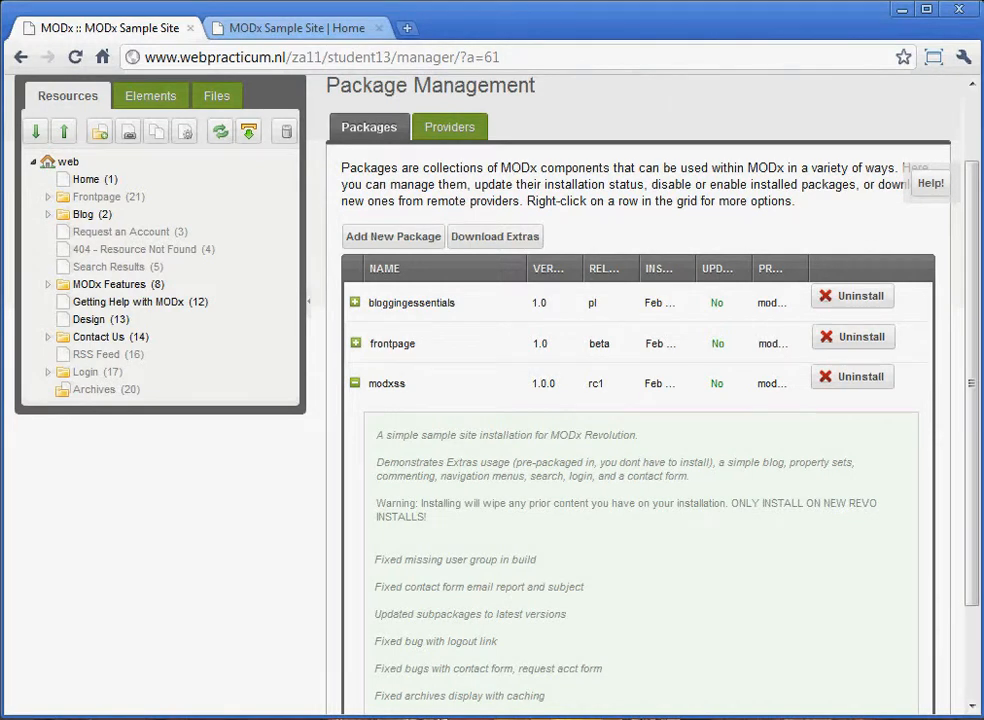
scroll(640, 400, down, 1)
scroll(640, 400, up, 1)
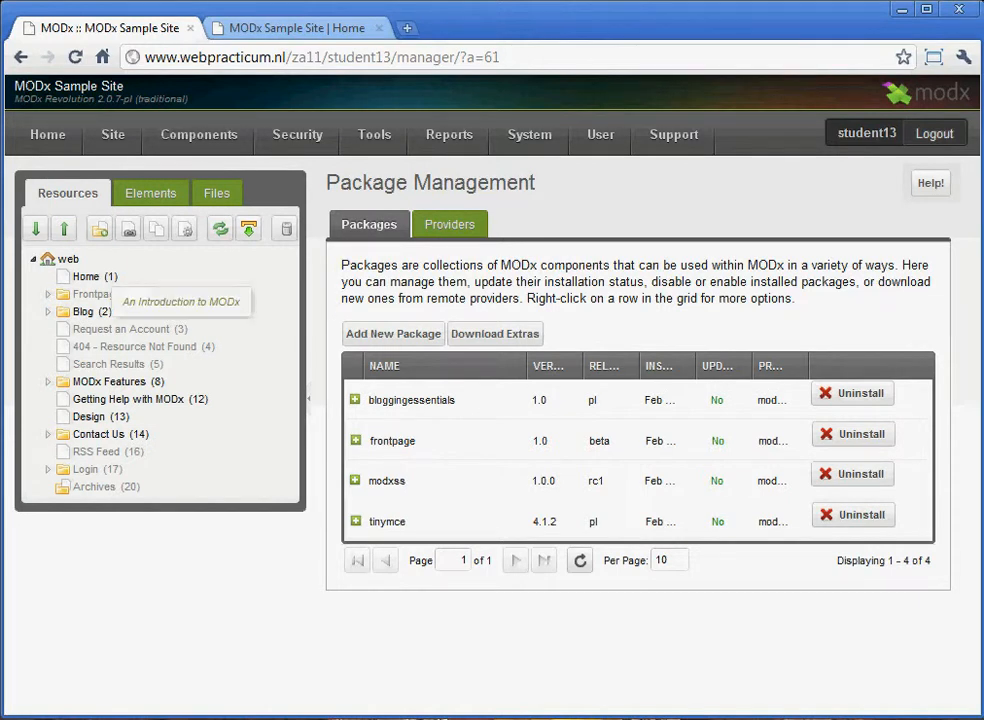
Open the Home resource from the resource tree for editing.
click(87, 277)
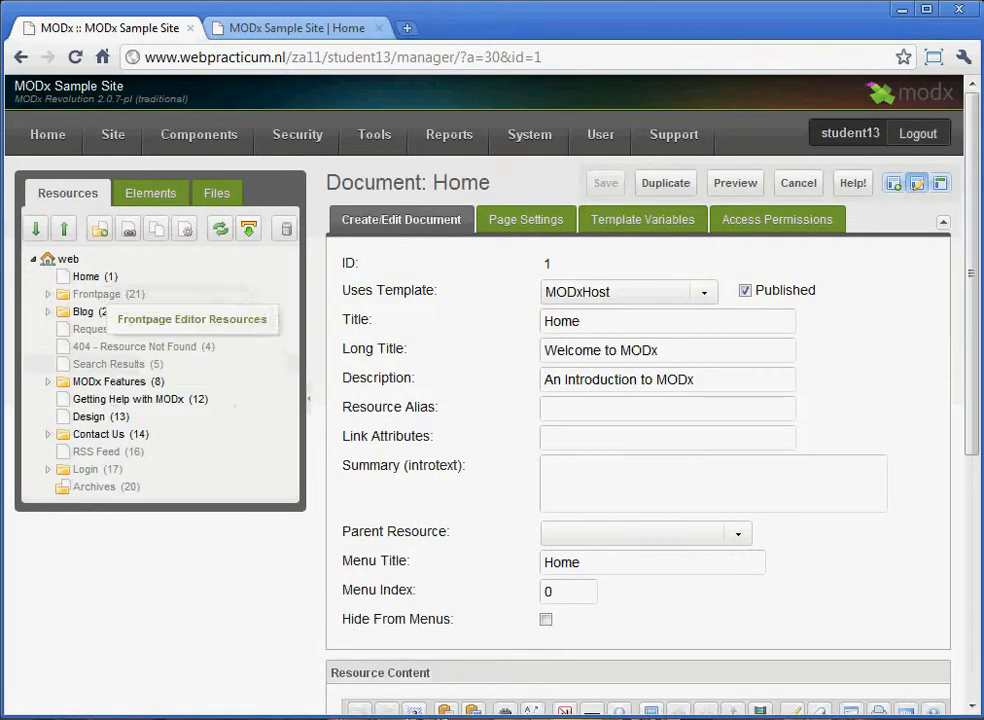
right_click(88, 277)
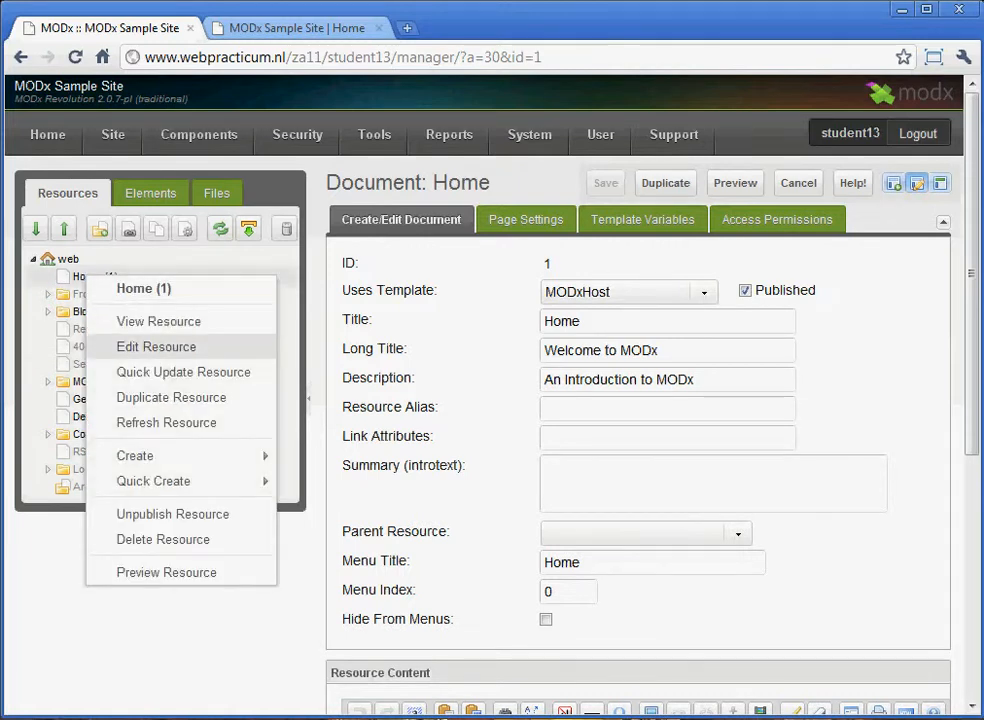
click(156, 346)
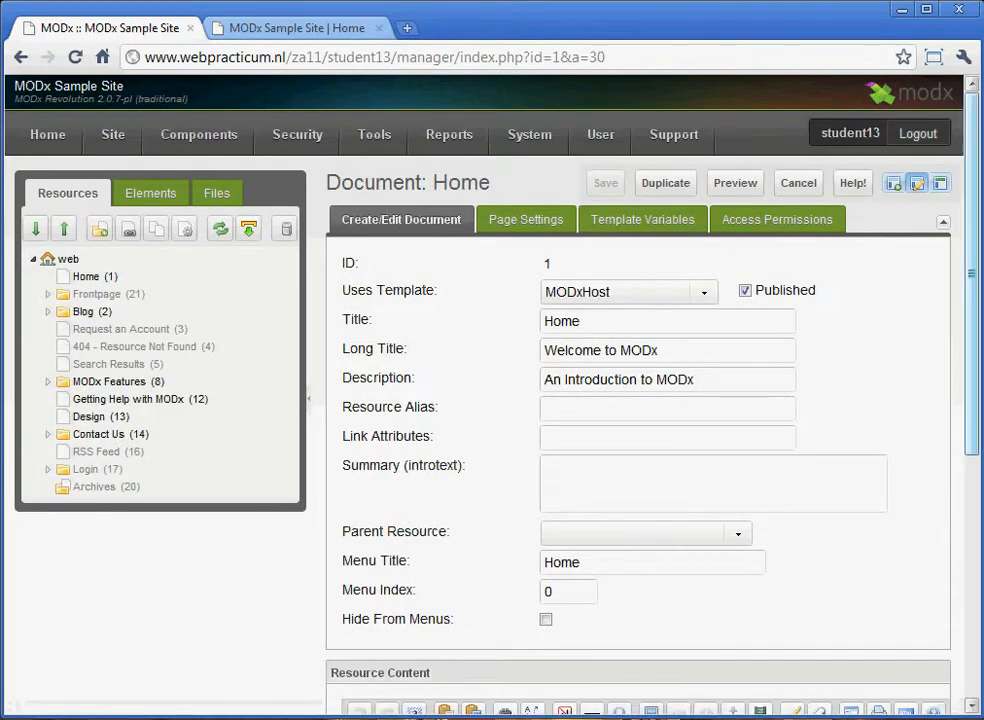
Format the "Welcome to my website!" line in the Home document's content as Heading 1.
scroll(490, 400, down, 1)
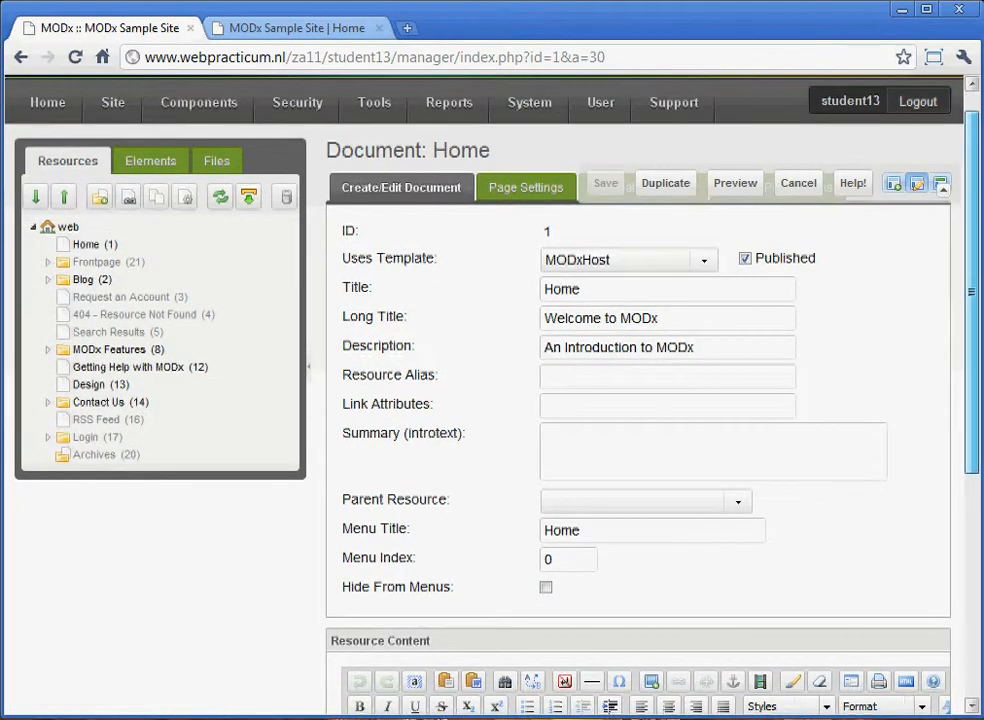
scroll(490, 400, down, 2)
scroll(640, 400, down, 5)
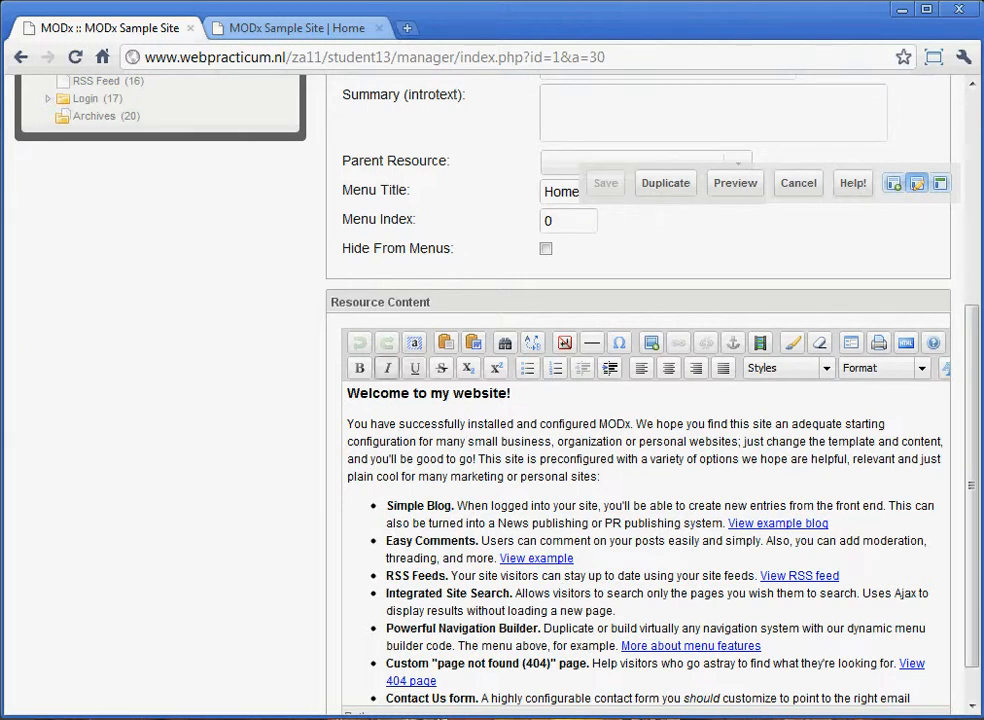
drag(347, 393, 511, 393)
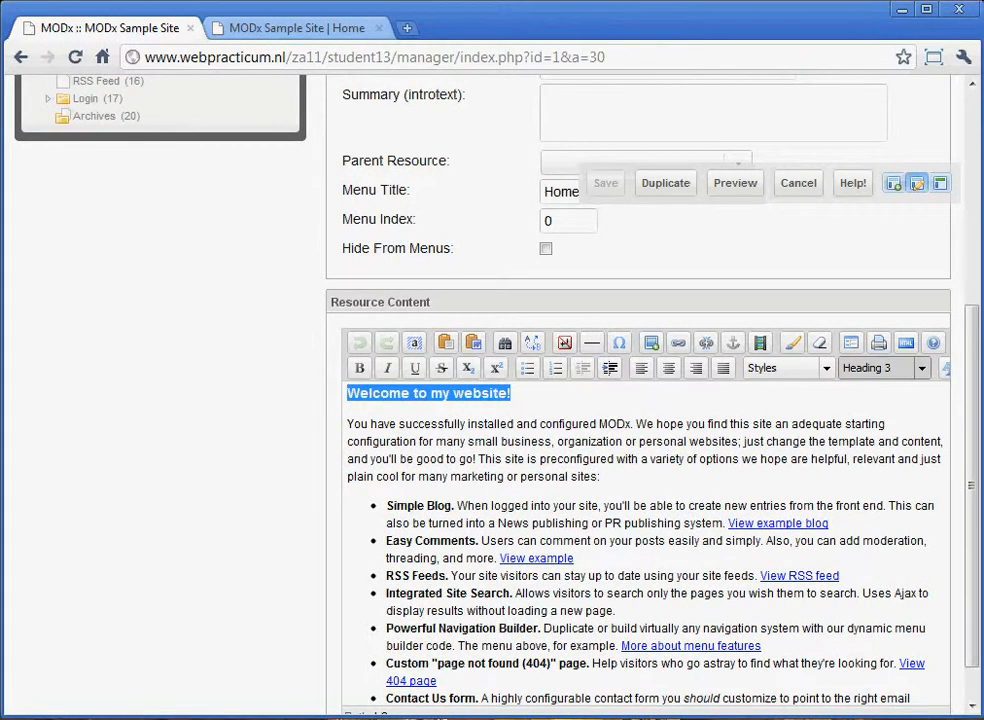
click(880, 368)
click(893, 438)
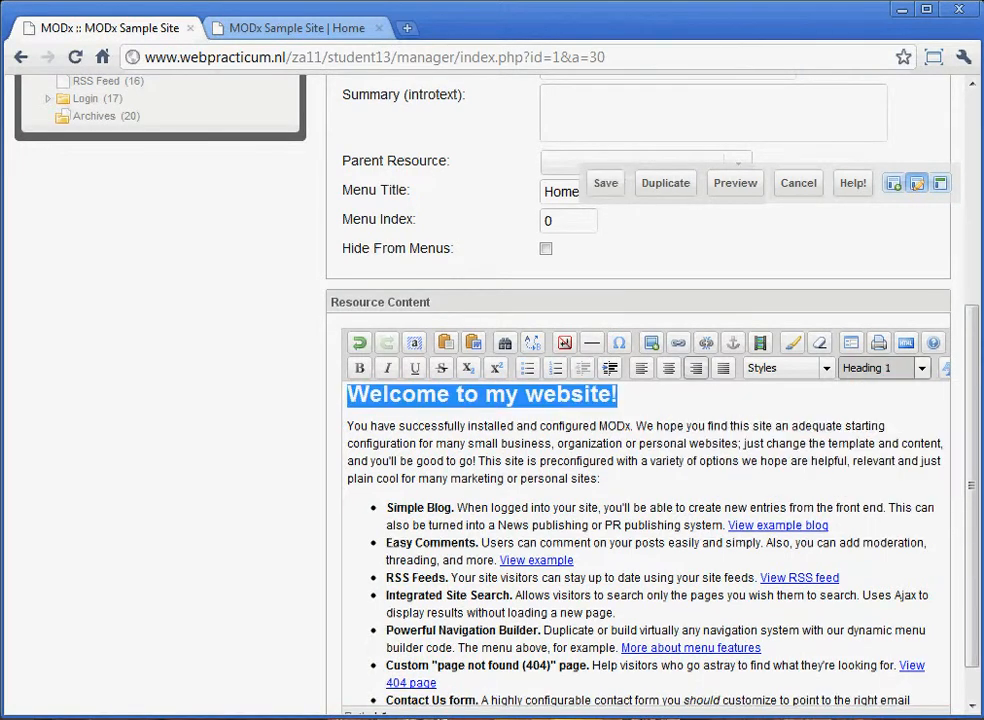
click(660, 426)
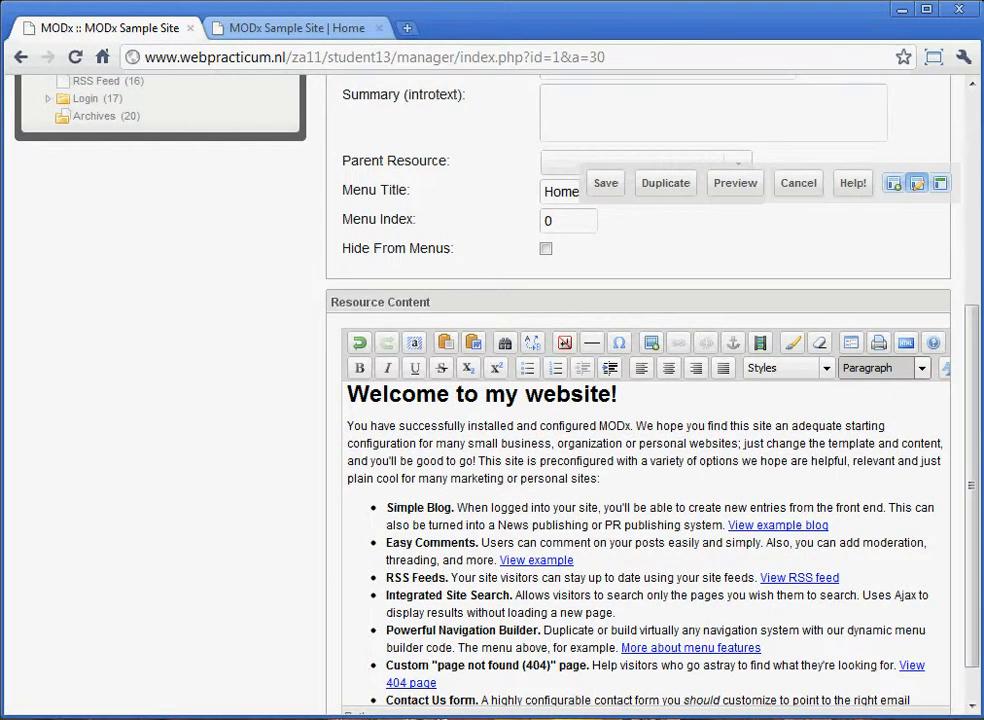
click(626, 426)
Examine the HTML source of the Home document's content, and close the source editor without changes.
click(348, 395)
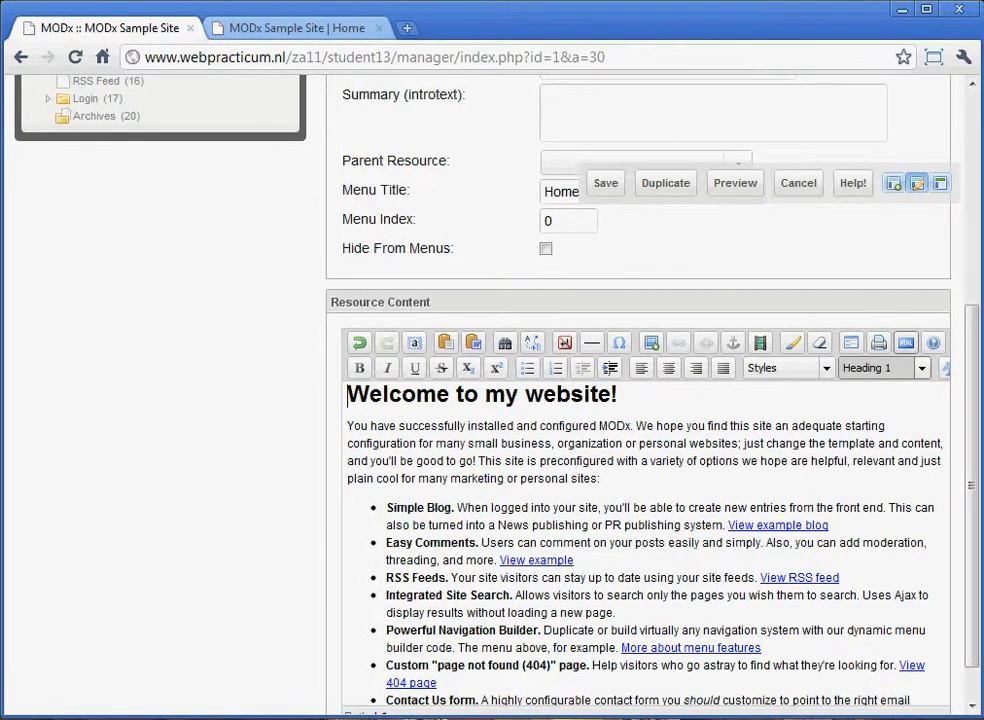
click(906, 343)
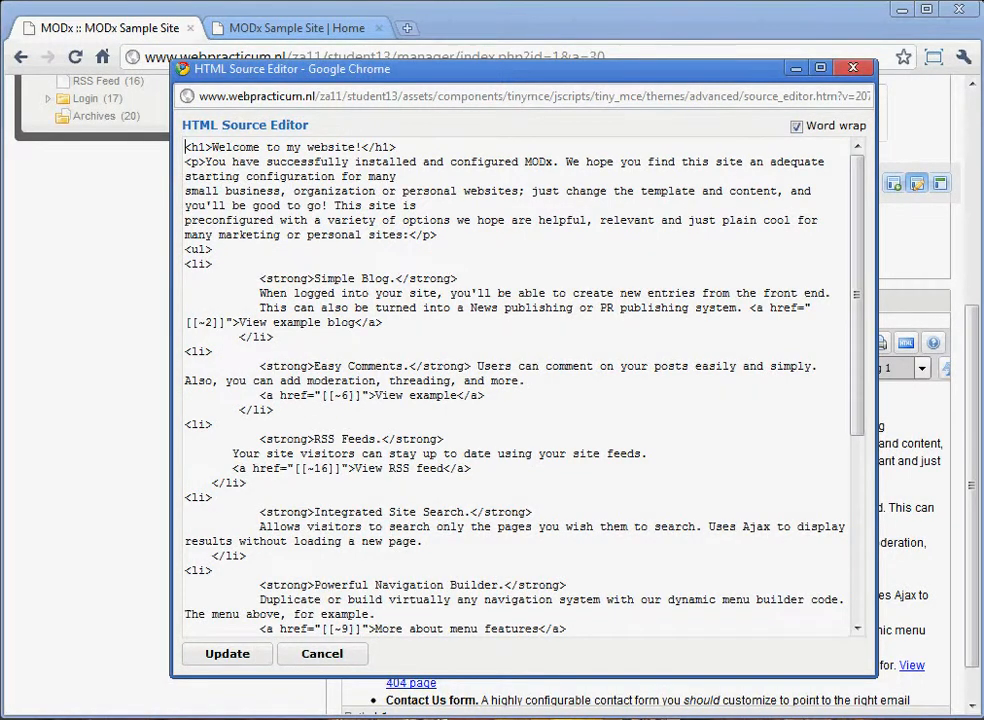
key(Escape)
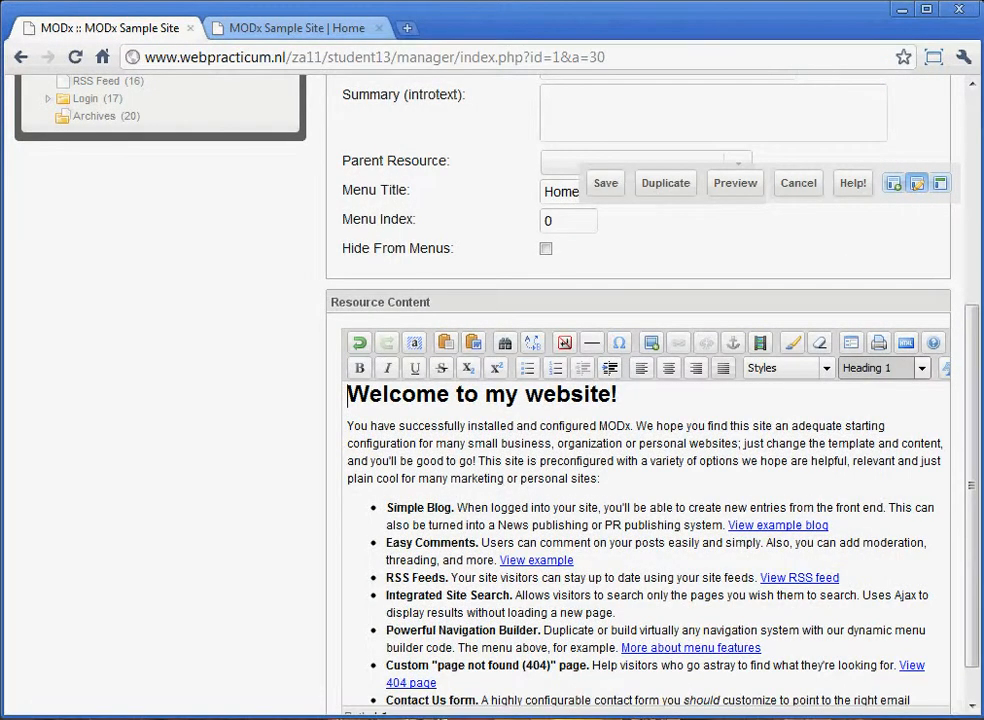
Compare the Home document's fields and content in the manager with the text shown on the public site's home page.
scroll(644, 545, down, 1)
scroll(644, 545, up, 1)
scroll(640, 400, up, 3)
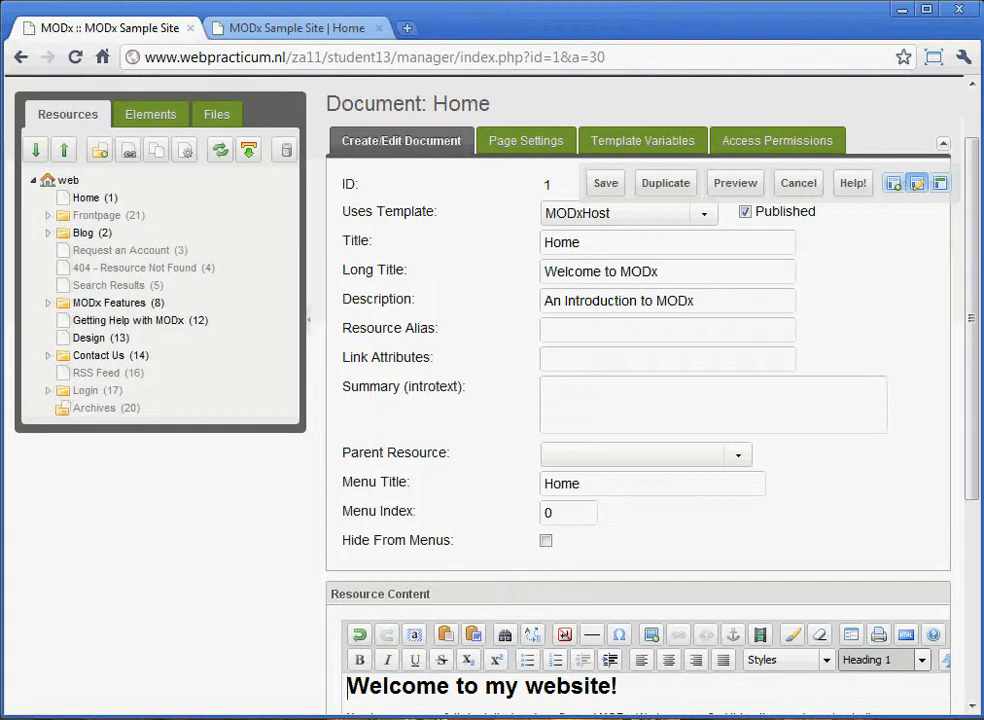
scroll(640, 400, down, 3)
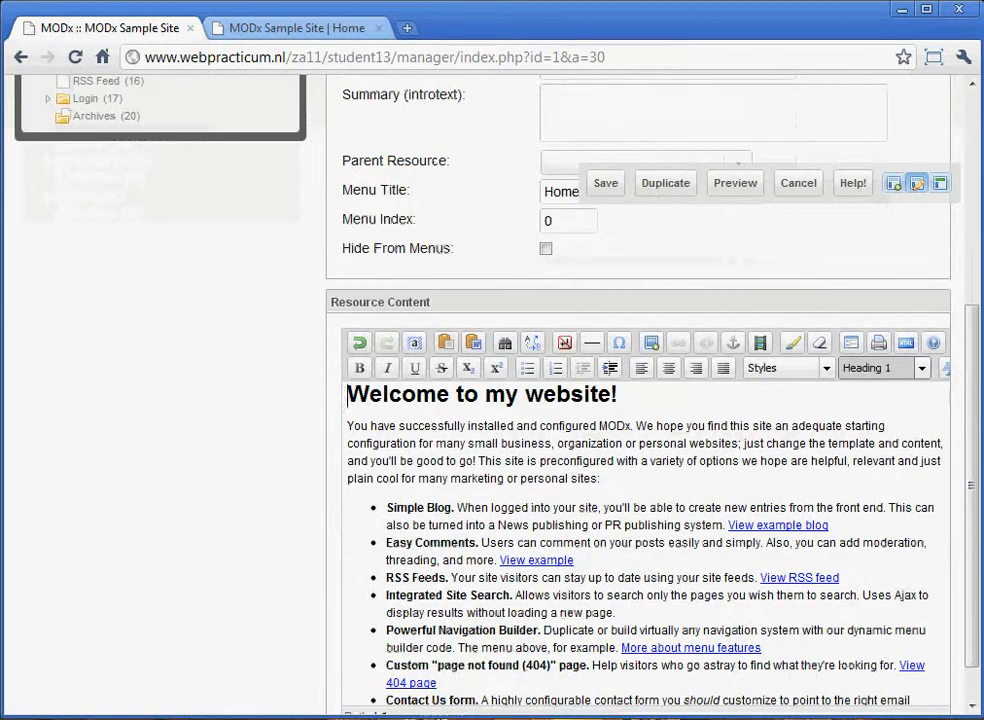
scroll(640, 540, down, 2)
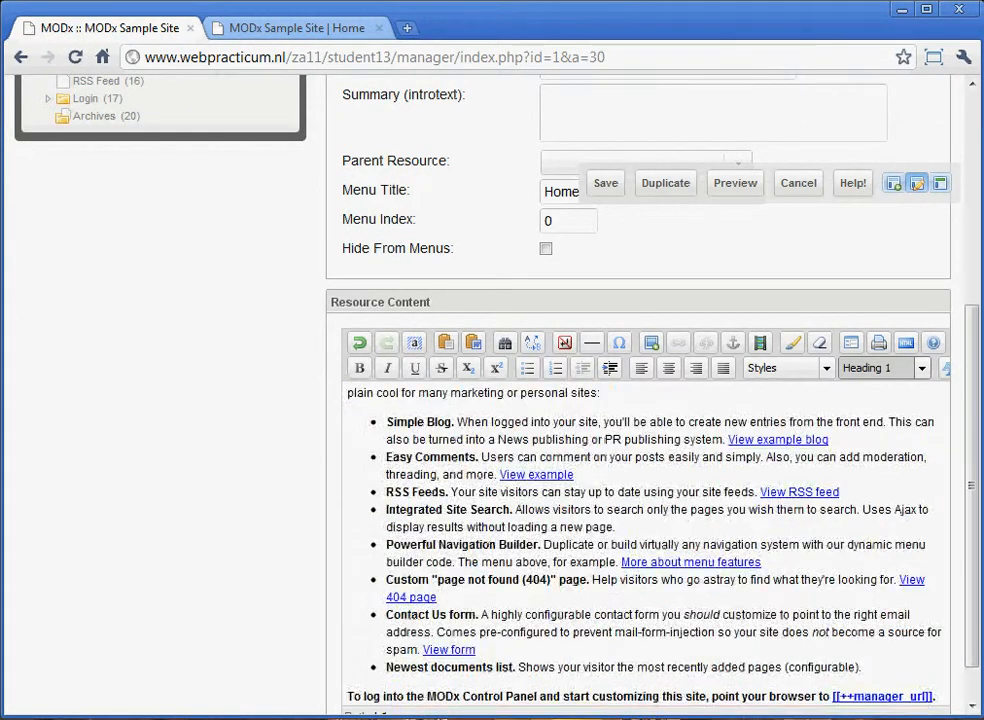
scroll(640, 400, down, 1)
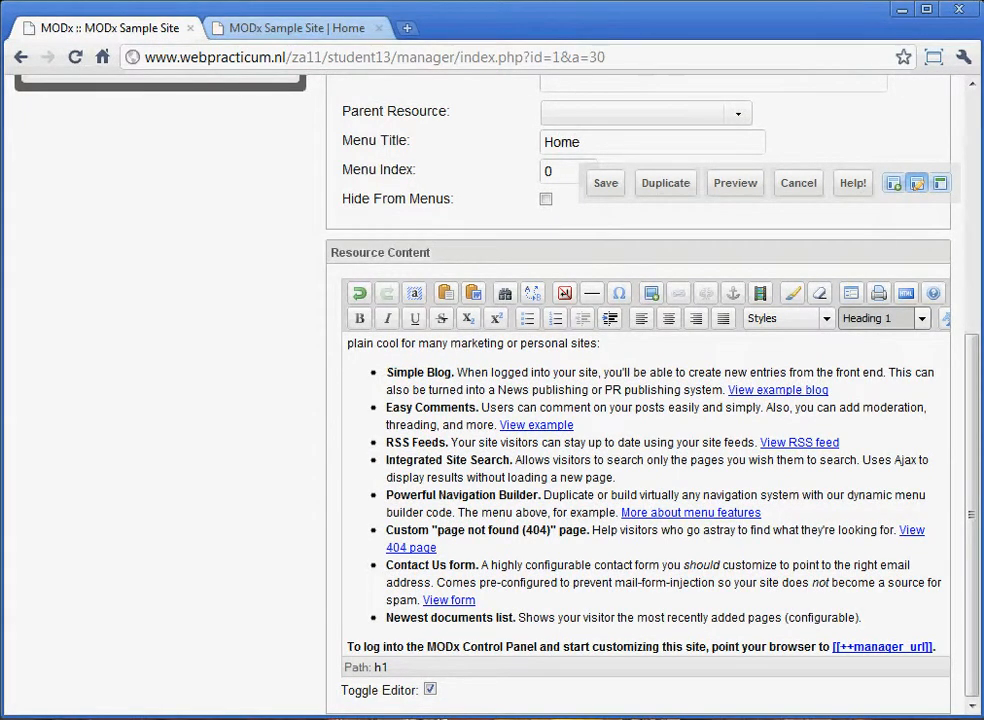
key(ctrl+Tab)
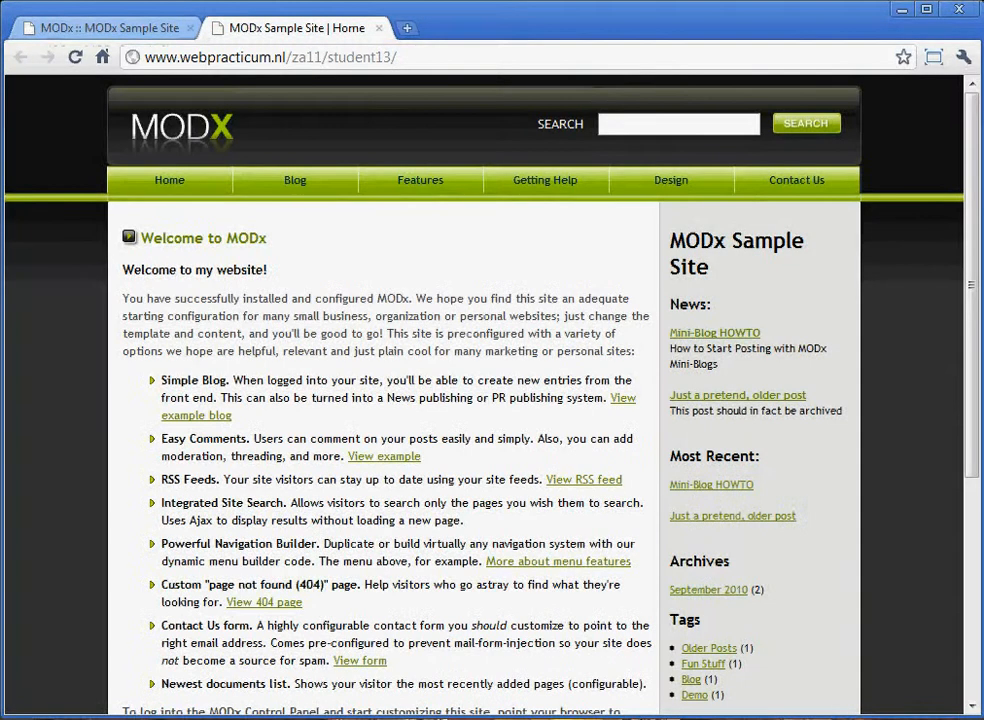
drag(140, 238, 272, 700)
scroll(490, 400, up, 2)
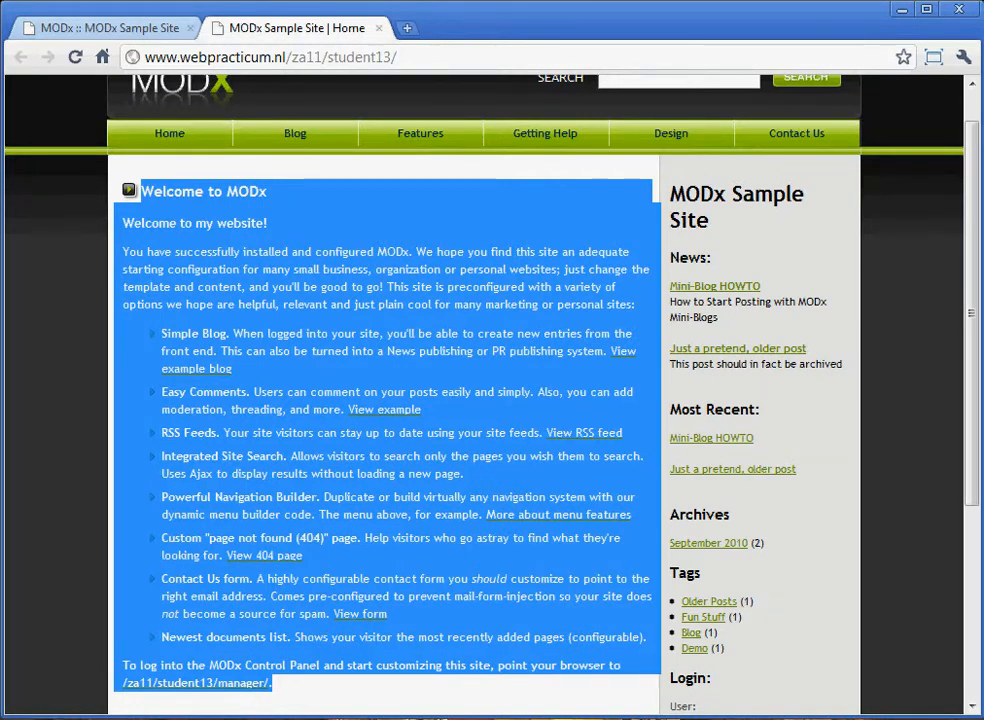
key(ctrl+Tab)
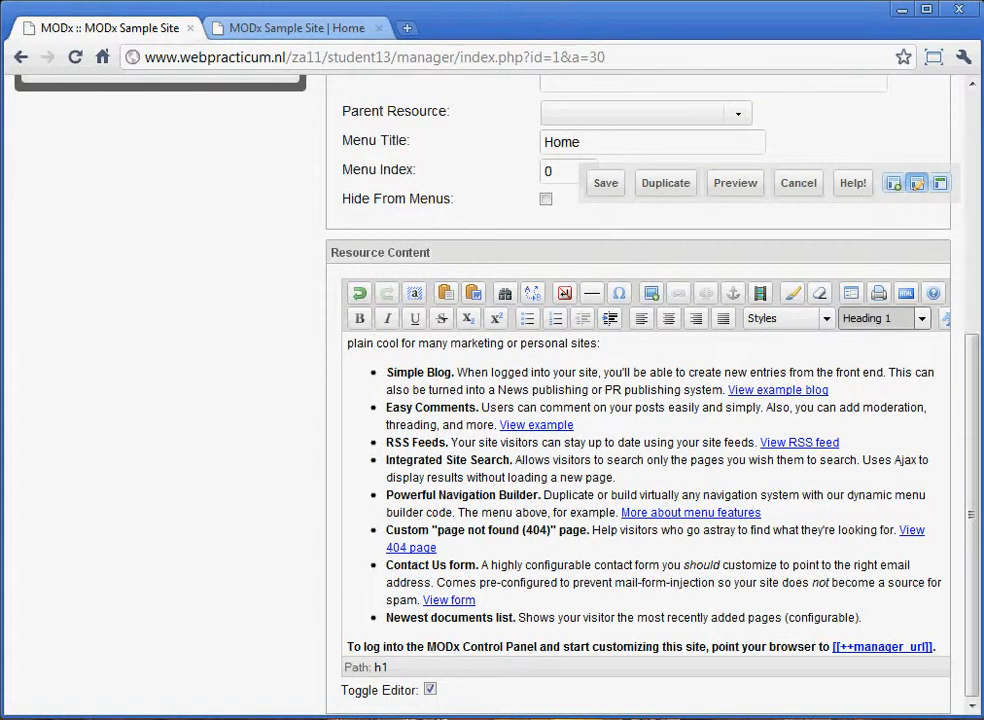
Examine the templates available for the Home document without choosing a different one.
scroll(640, 400, up, 4)
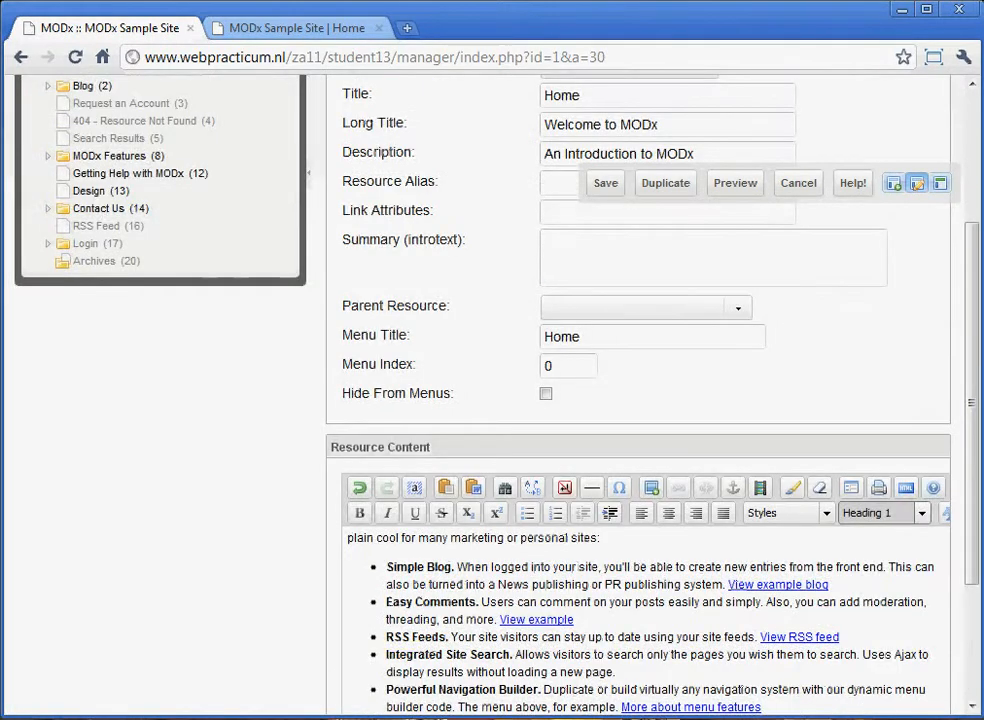
scroll(640, 400, up, 4)
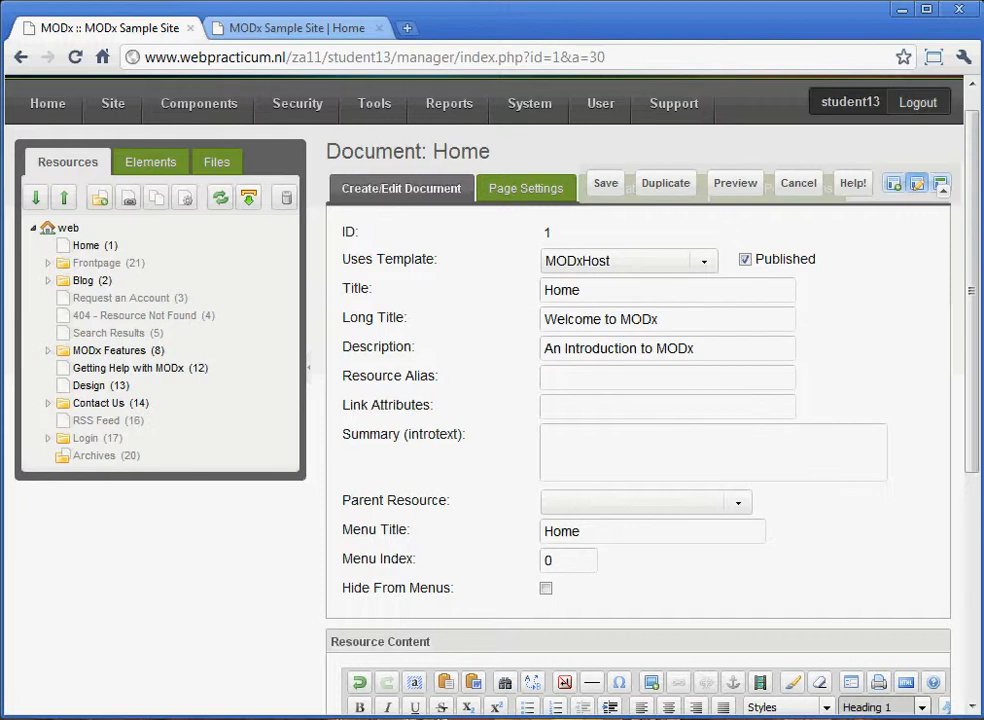
click(704, 261)
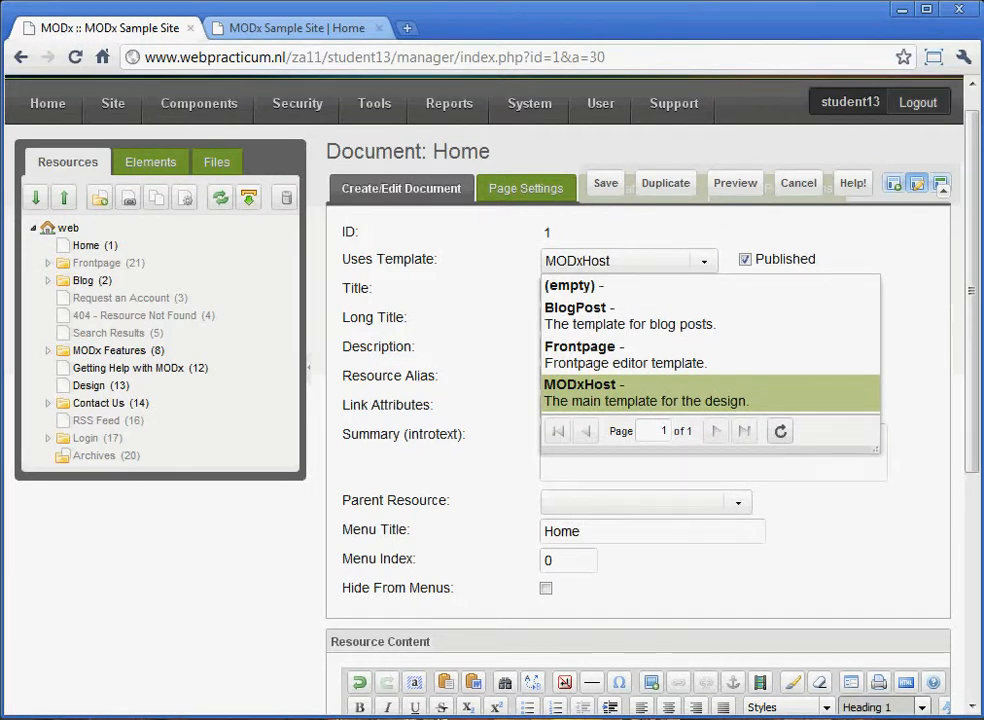
click(704, 261)
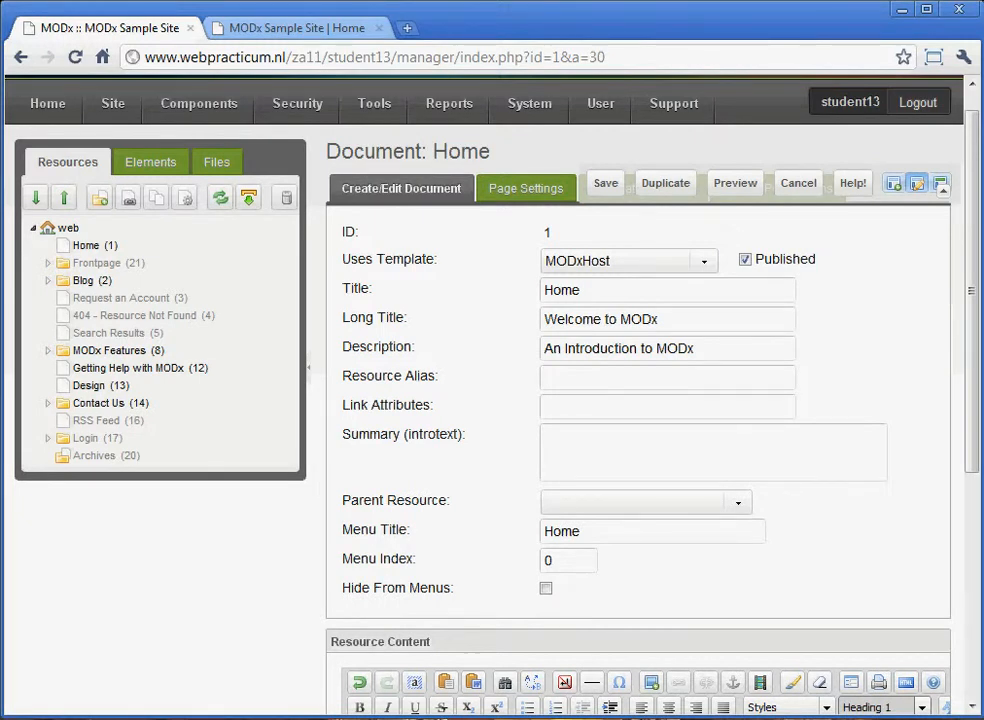
Try to save the Home document as unpublished, and restore its Published setting.
click(745, 259)
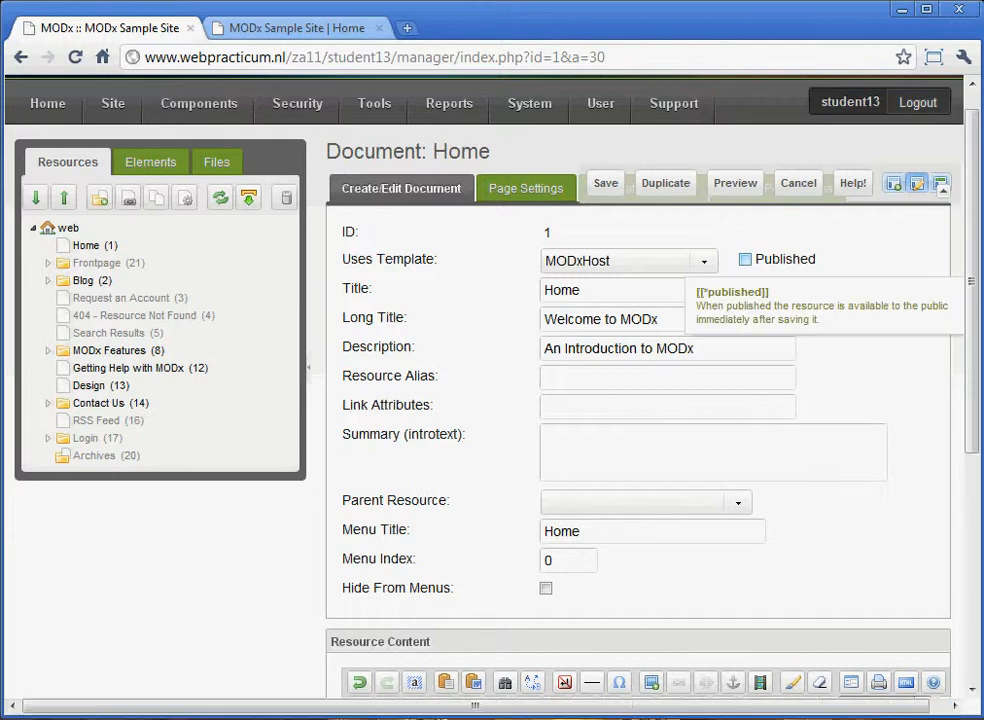
click(745, 259)
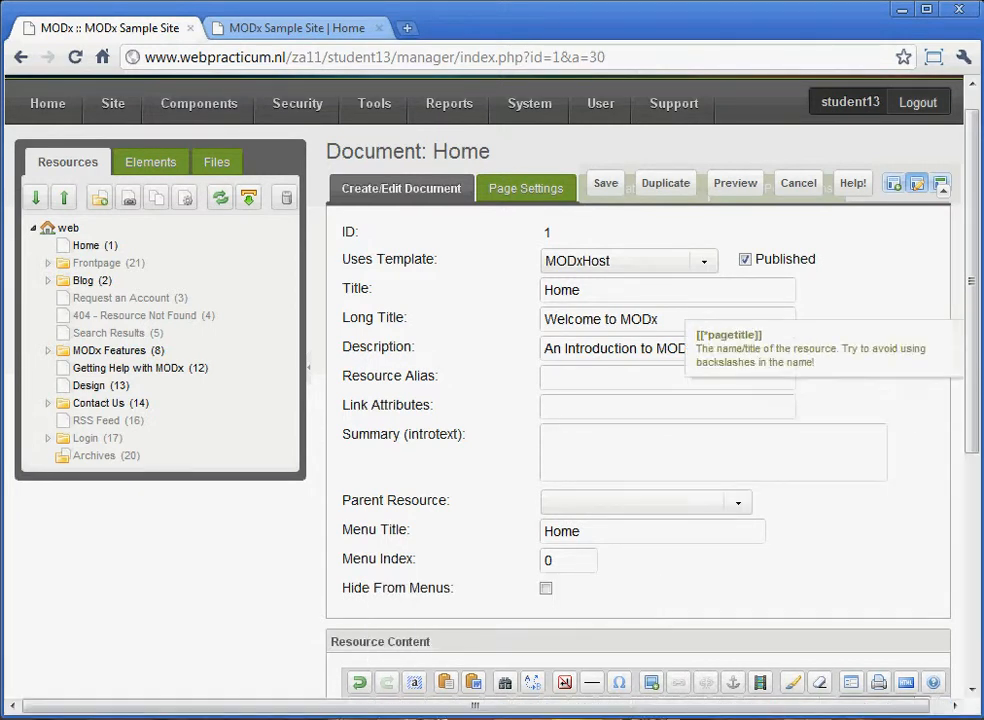
click(745, 260)
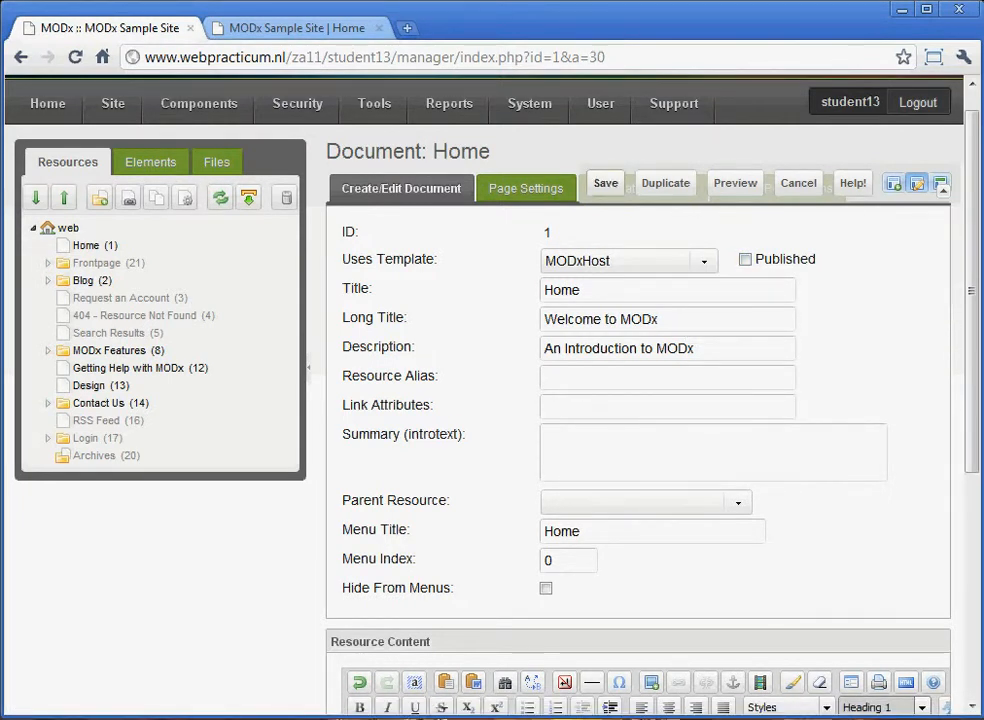
click(605, 183)
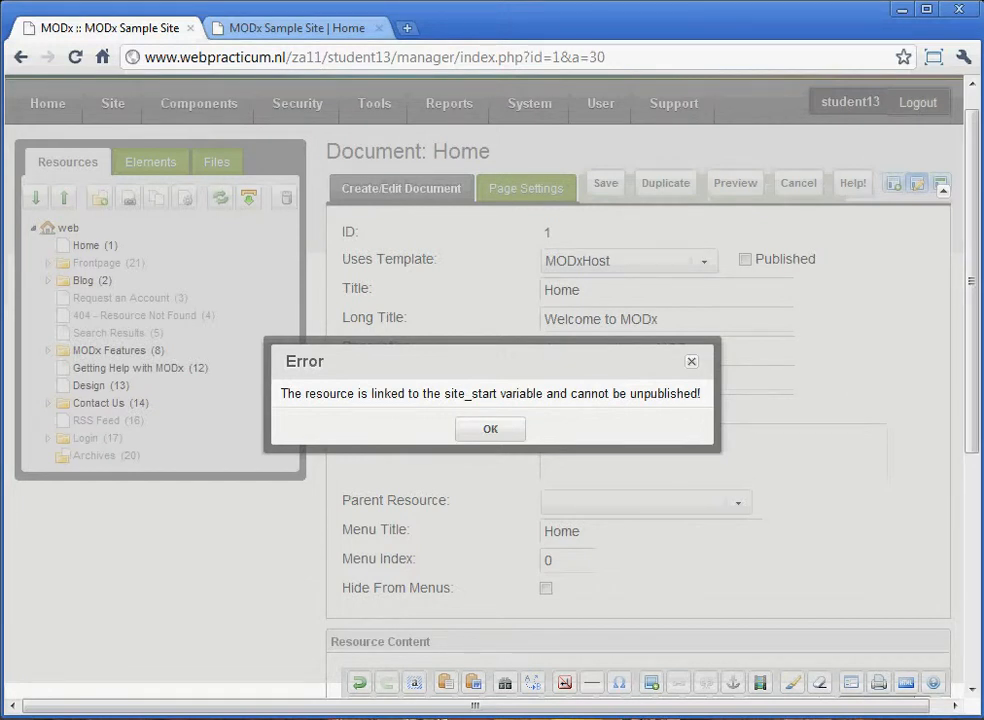
click(490, 429)
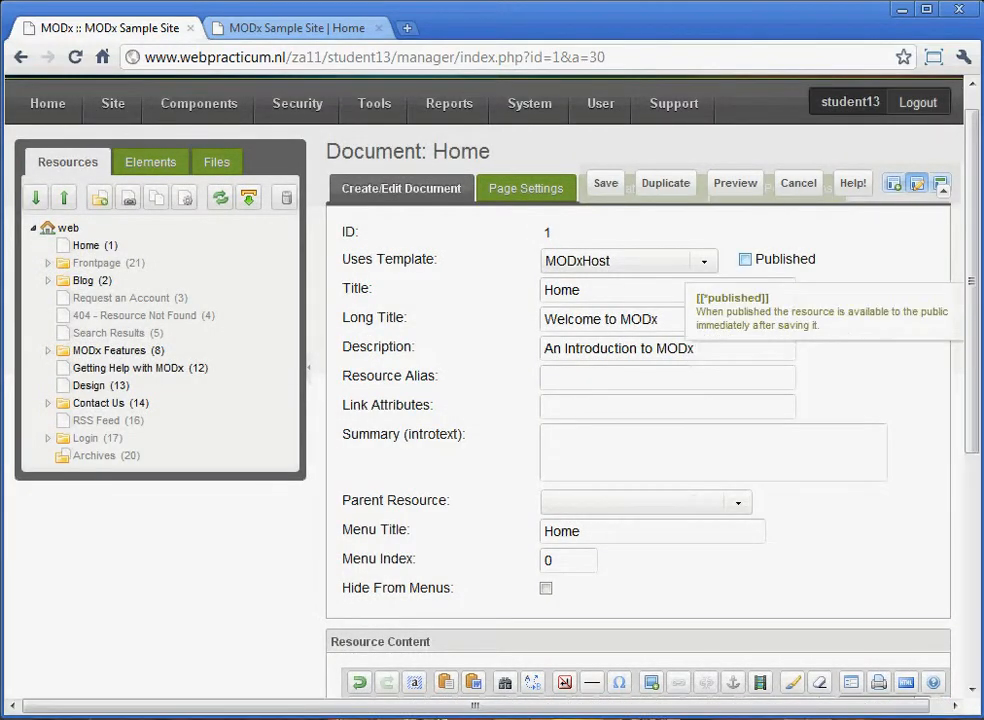
click(745, 259)
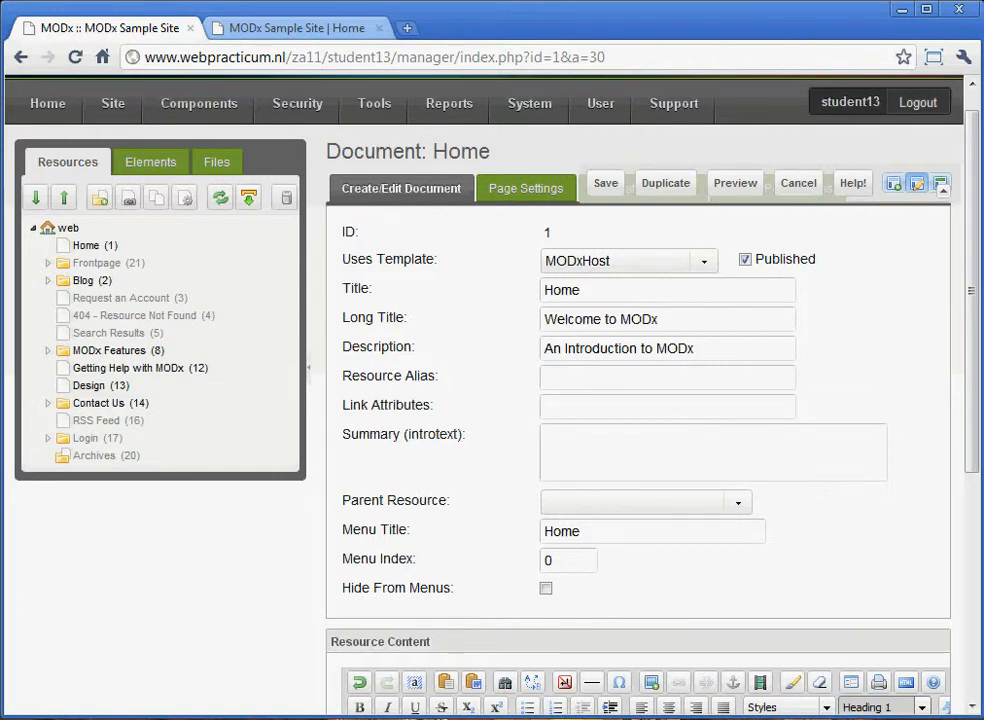
Turn the Home document's Hide From Menus option on and back off.
click(546, 588)
click(546, 588)
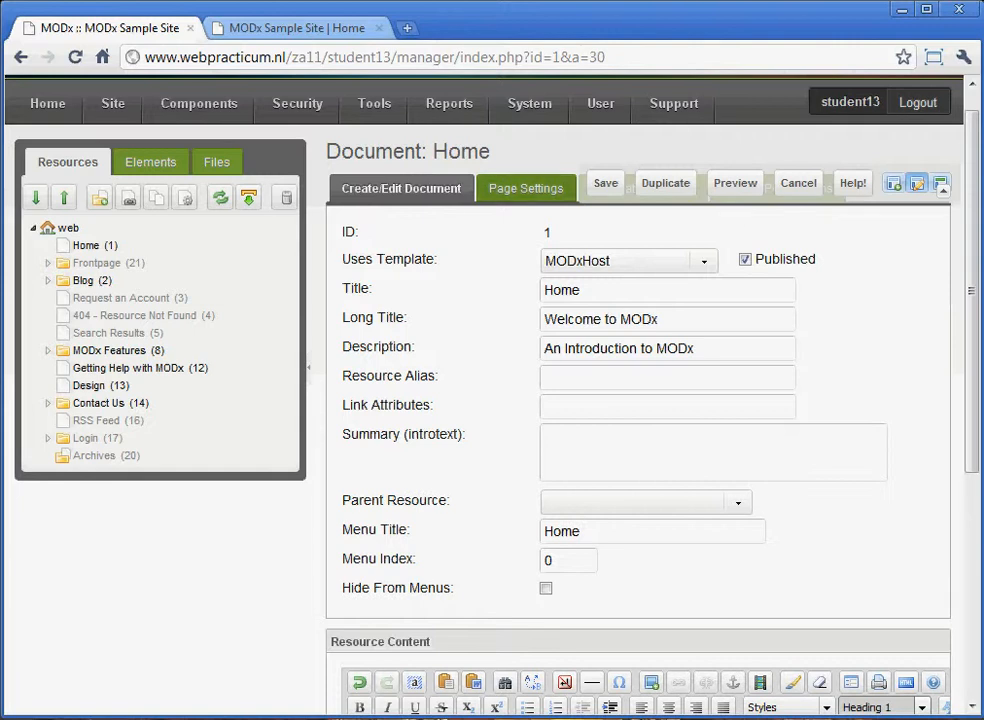
Examine the Home document's page settings and the calendar for its Publish Date, without choosing a date.
click(526, 188)
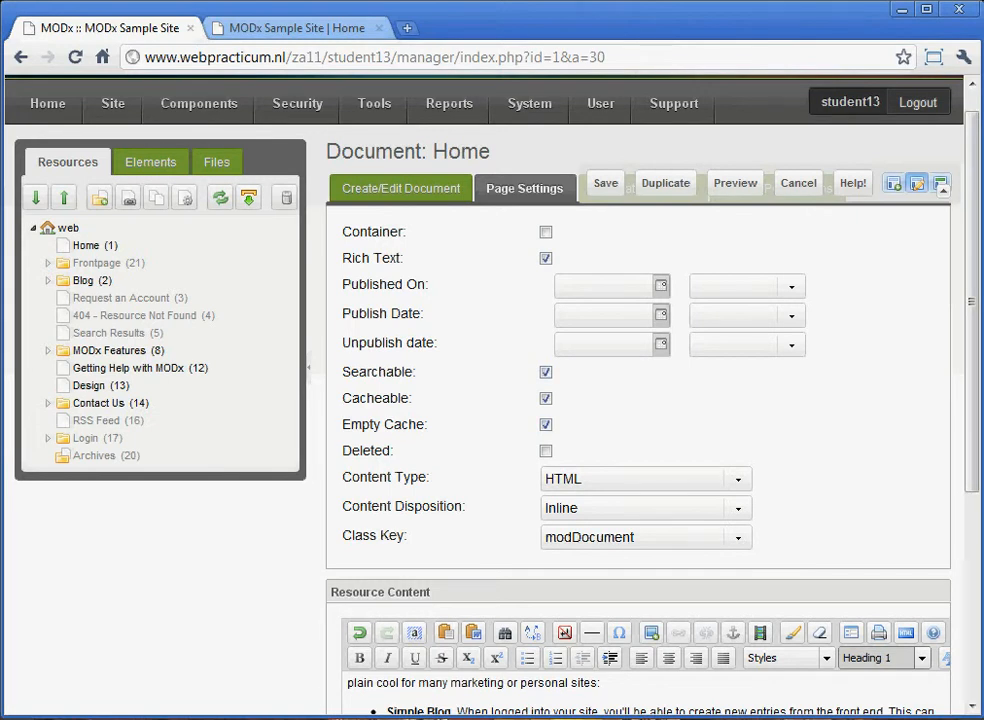
click(661, 315)
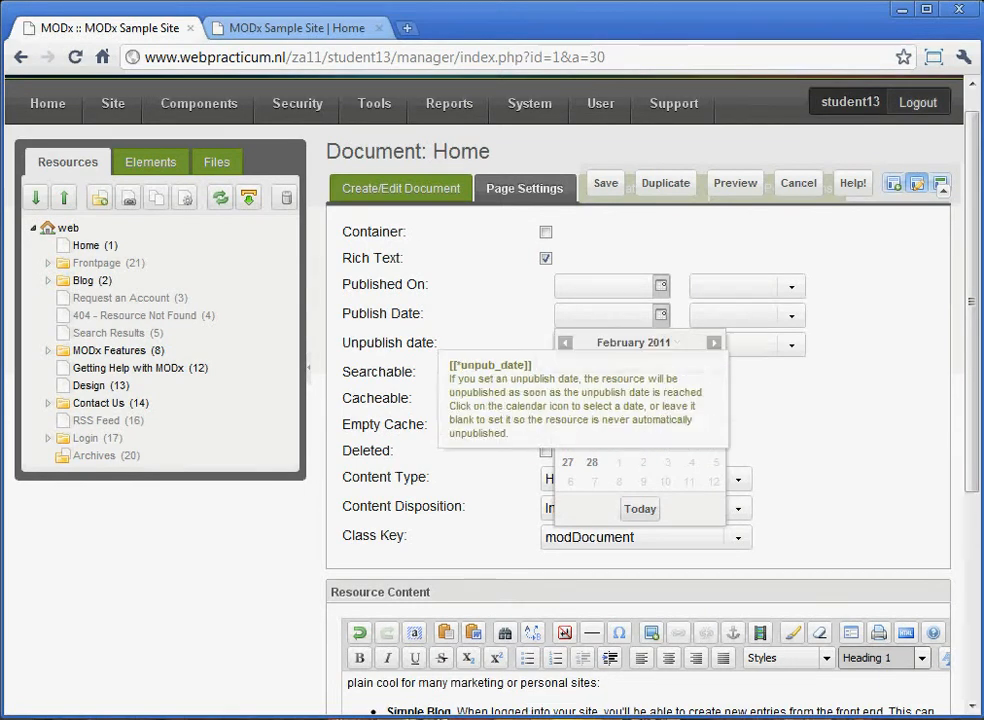
click(600, 315)
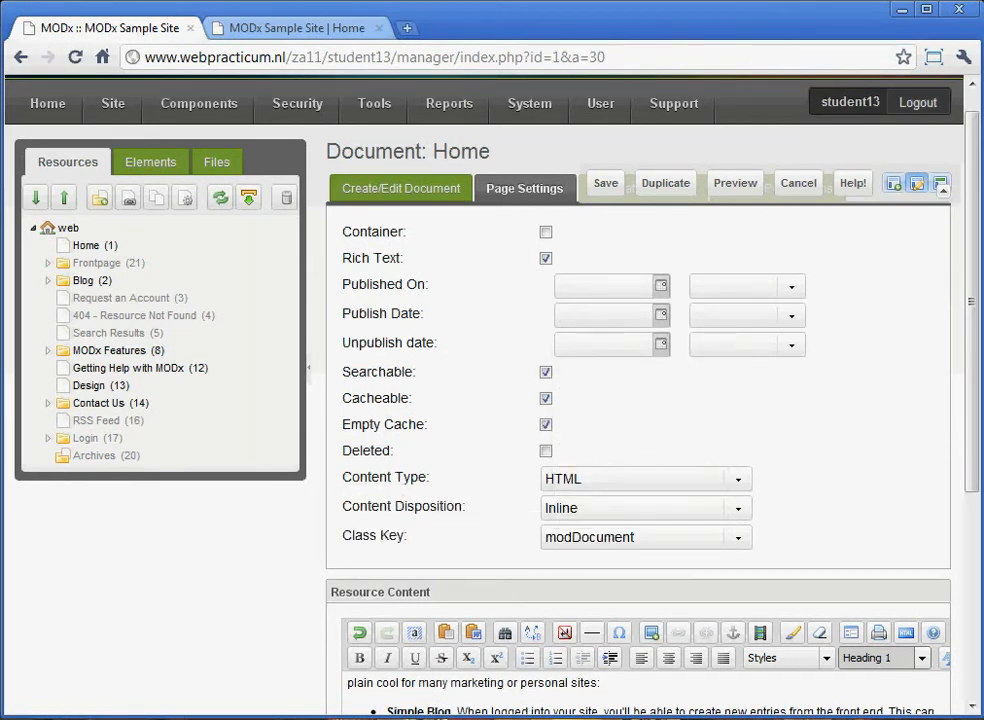
Review the Home document's template variables and its resource group access permissions.
scroll(640, 400, up, 1)
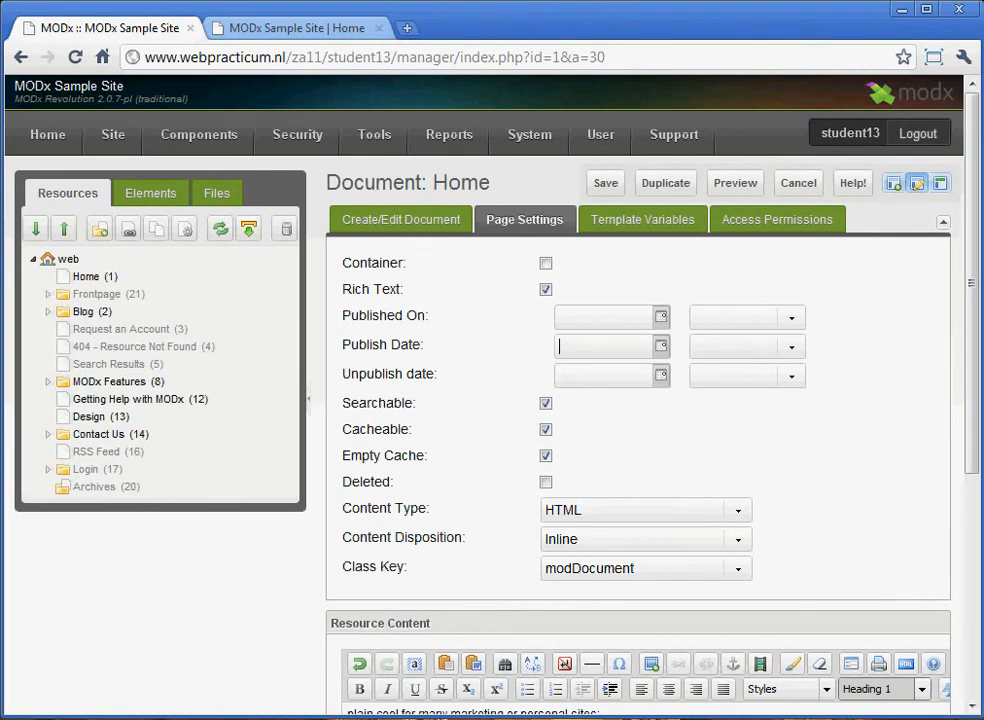
click(402, 220)
click(526, 220)
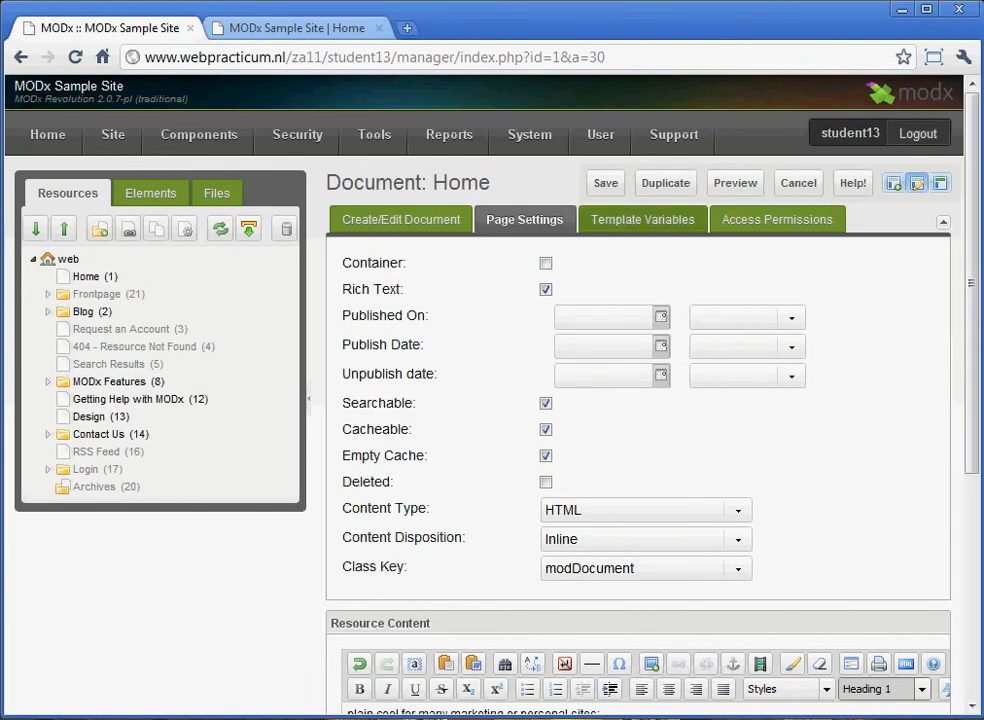
click(642, 220)
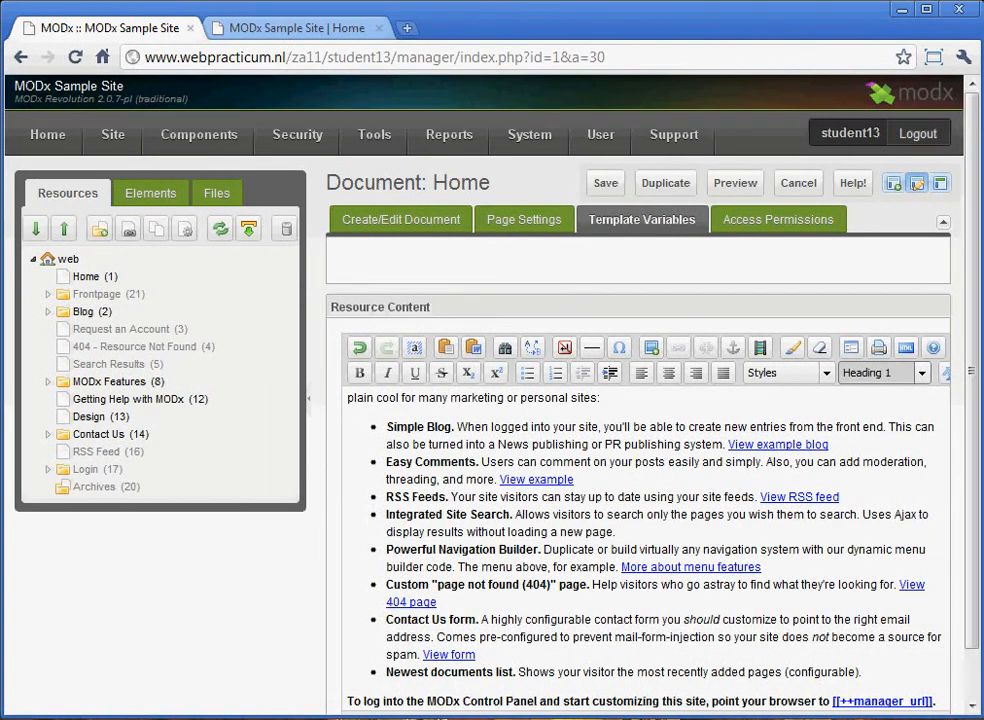
click(778, 220)
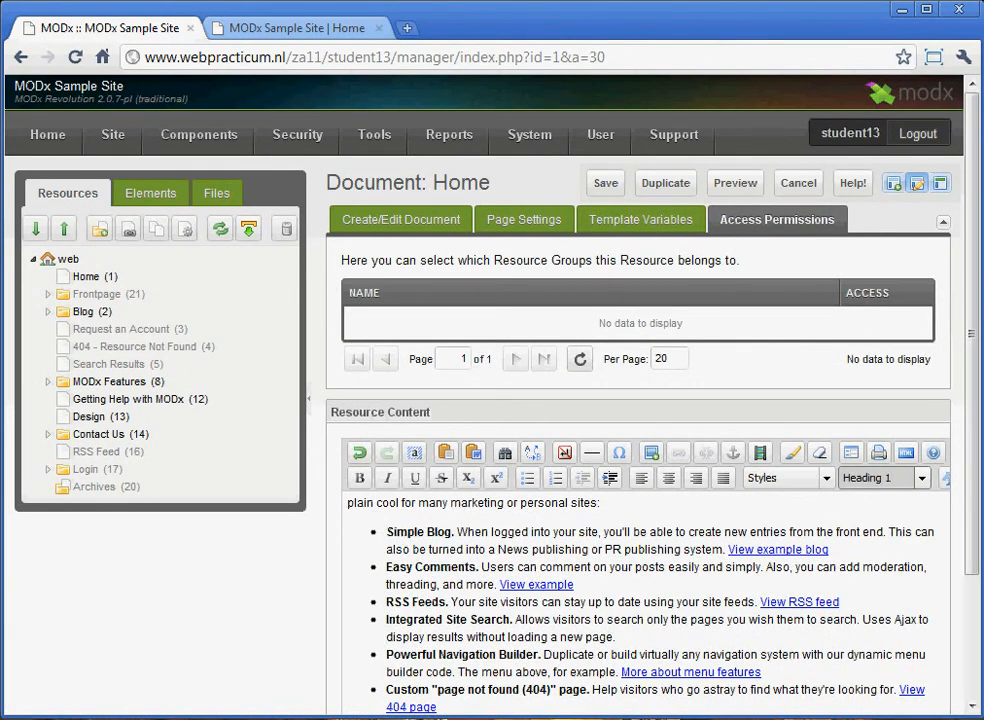
mouse_move(600, 134)
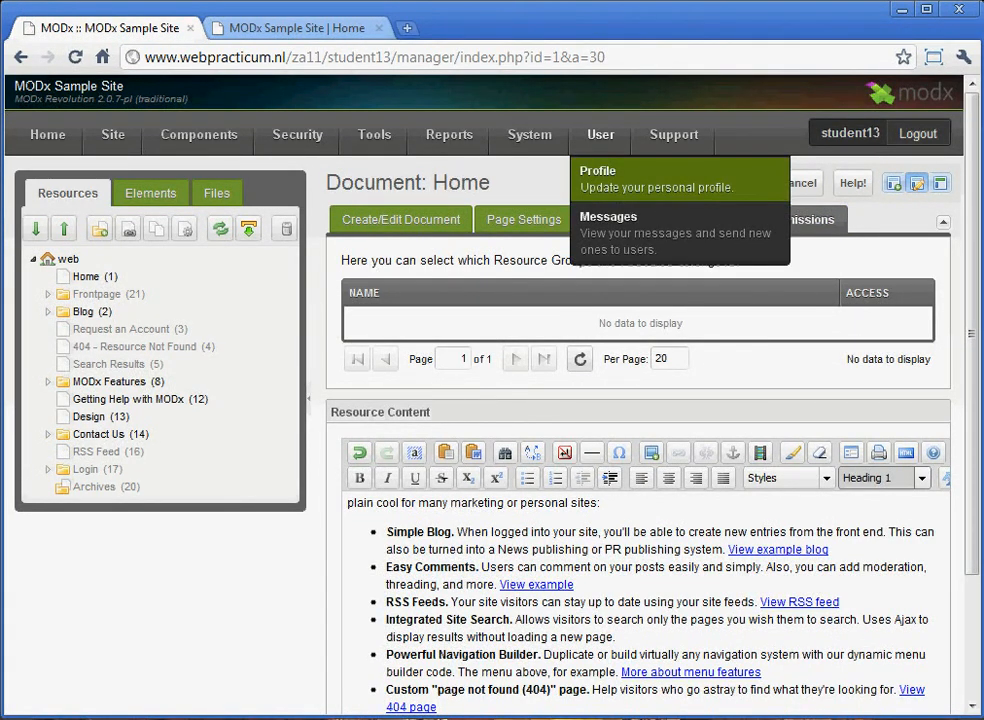